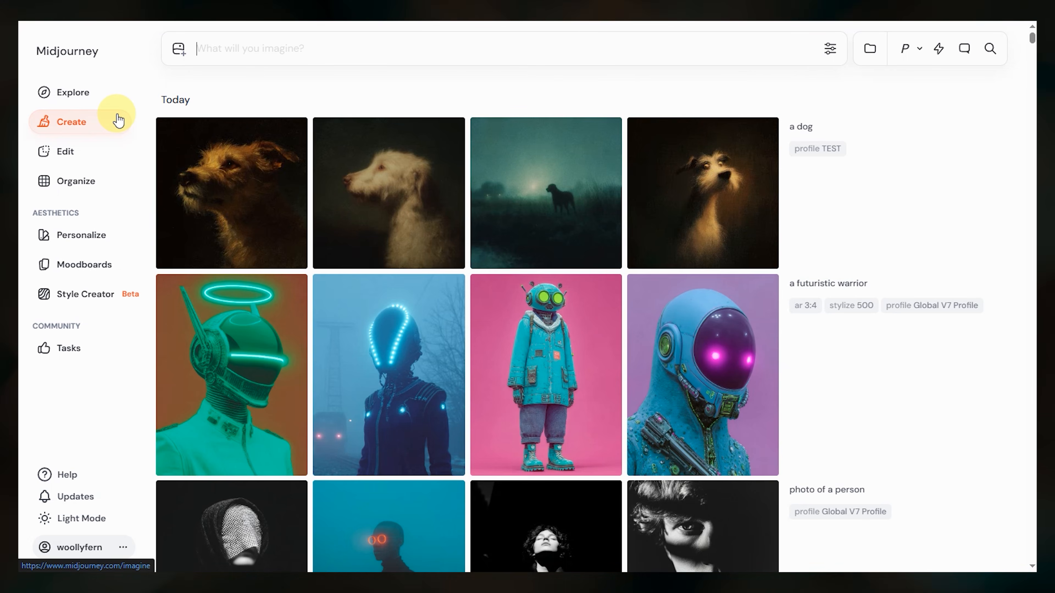
Insert the TEST profile code --p 6d14ihk from the newest "a dog" job into the prompt
mouse_move(798, 177)
mouse_move(843, 149)
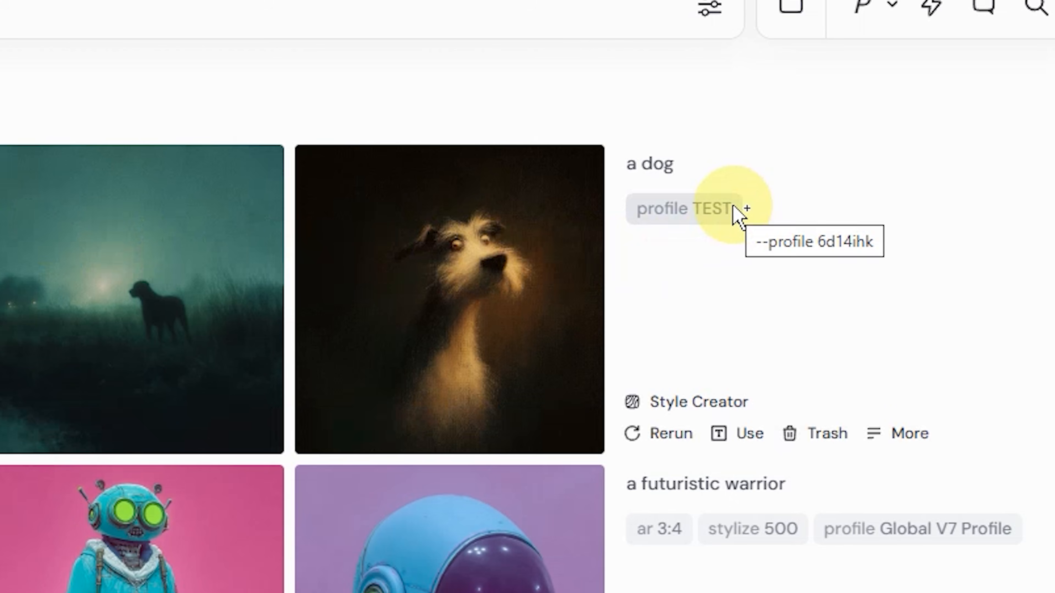
left_click(734, 207)
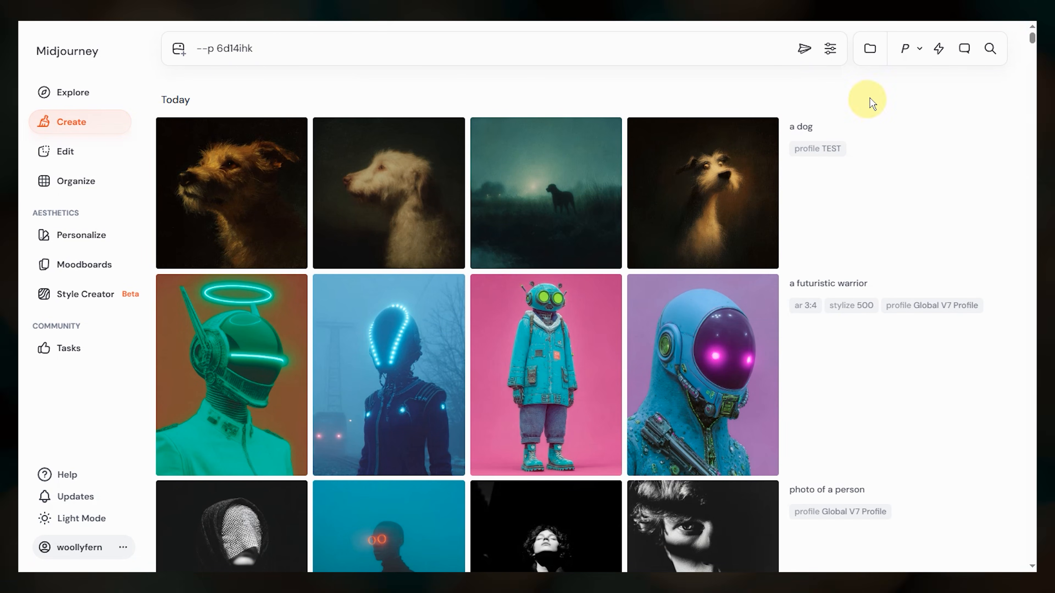
Select the TEST profile in the list of personalization profiles
left_click(921, 51)
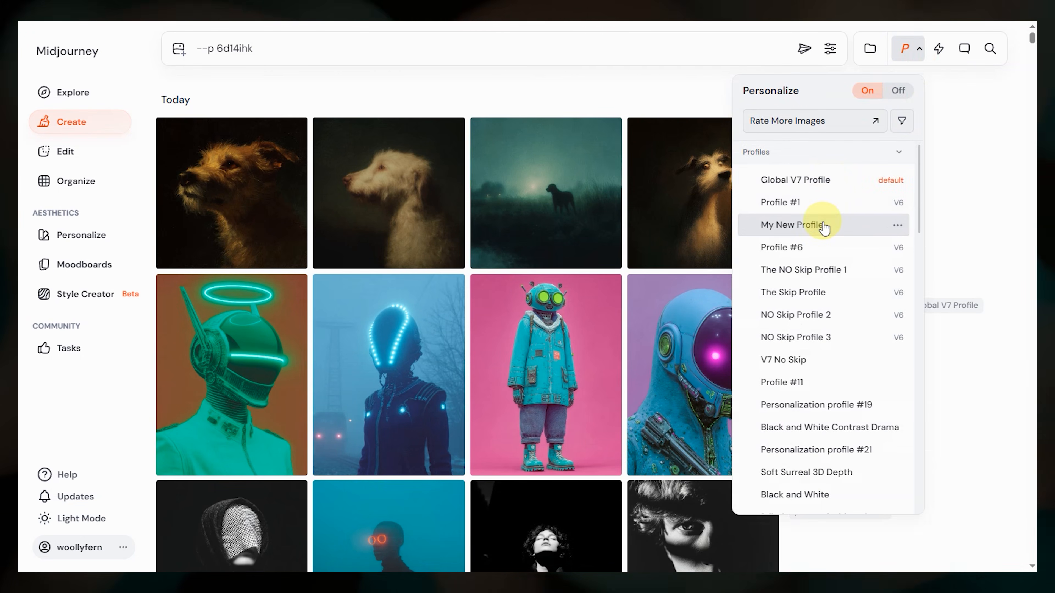
scroll(823, 216, "down", 5)
left_click(820, 372)
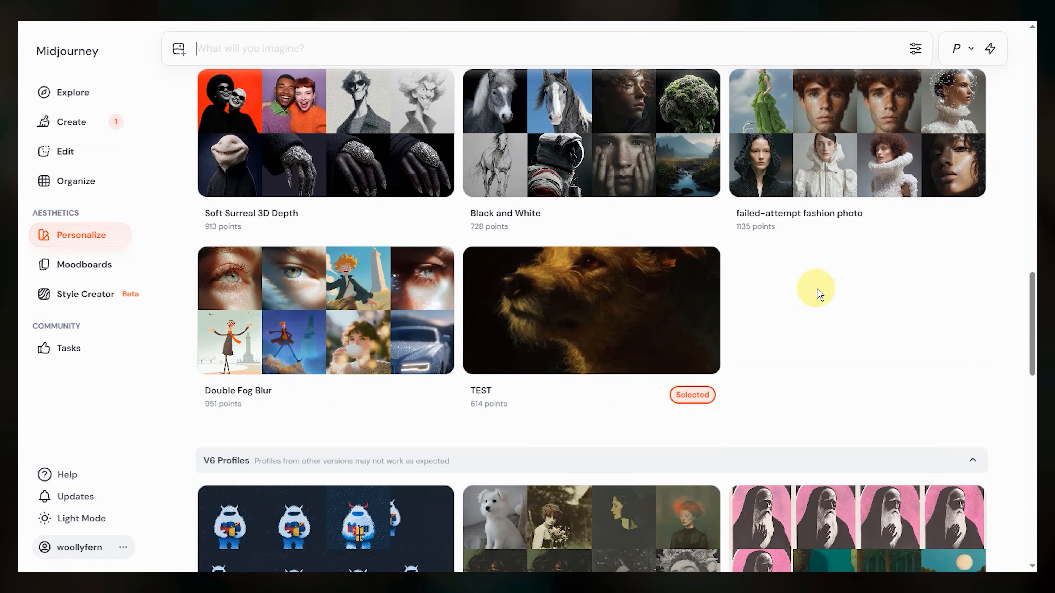
Open the TEST profile for rating and select preferred images throughout the grid to add more ratings
left_click(606, 319)
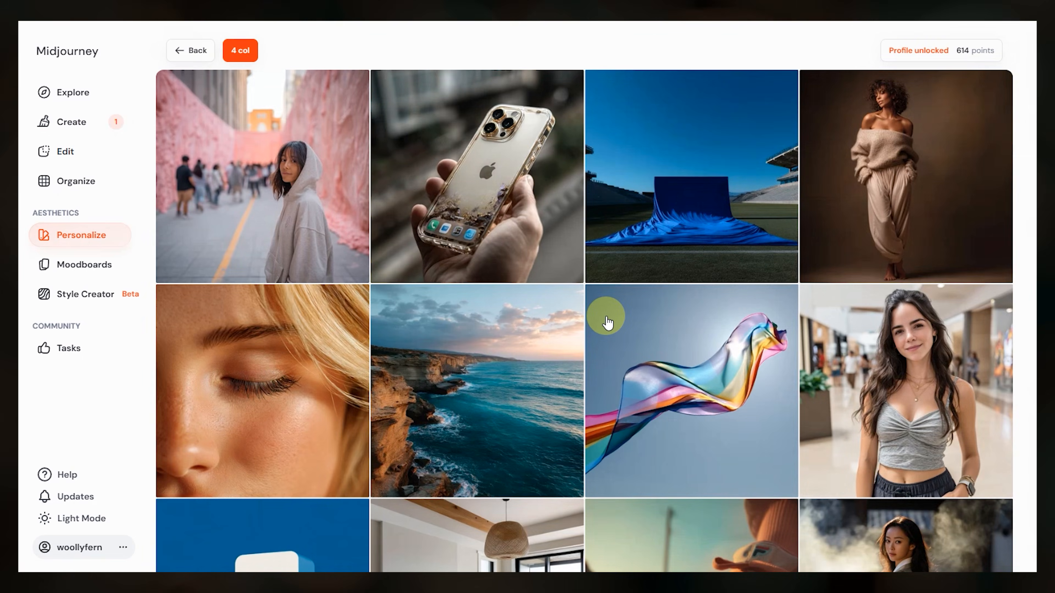
scroll(538, 329, "down", 5)
left_click(623, 304)
left_click(553, 302)
scroll(554, 301, "down", 10)
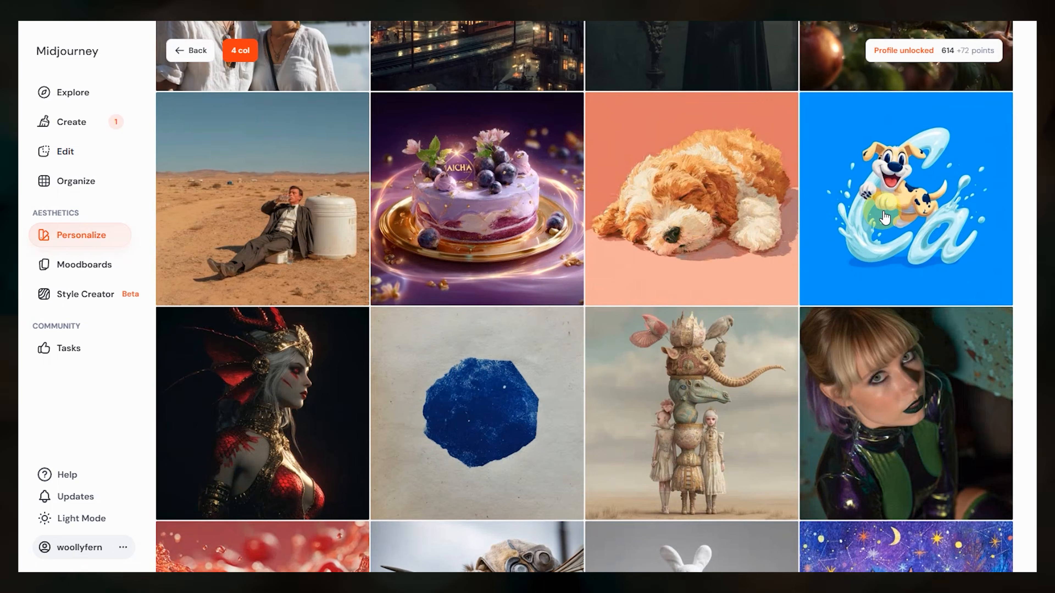
left_click(520, 387)
scroll(521, 386, "down", 5)
left_click(864, 324)
scroll(704, 326, "down", 6)
scroll(705, 331, "down", 5)
left_click(240, 387)
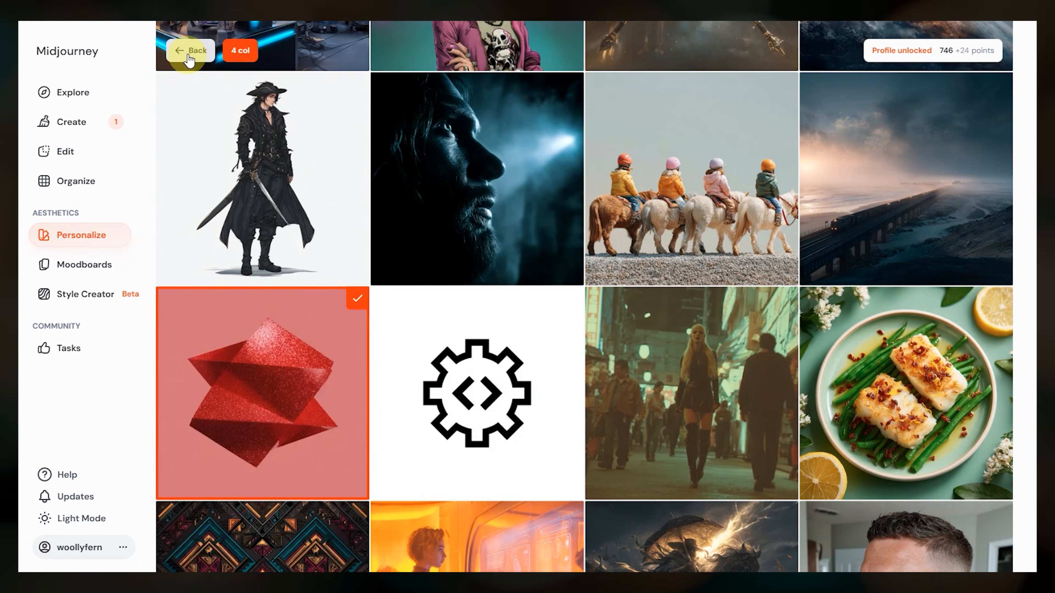
Return to the profiles, use the updated TEST profile in a prompt, and review the generated dog images on the Create page
left_click(189, 51)
scroll(582, 291, "down", 15)
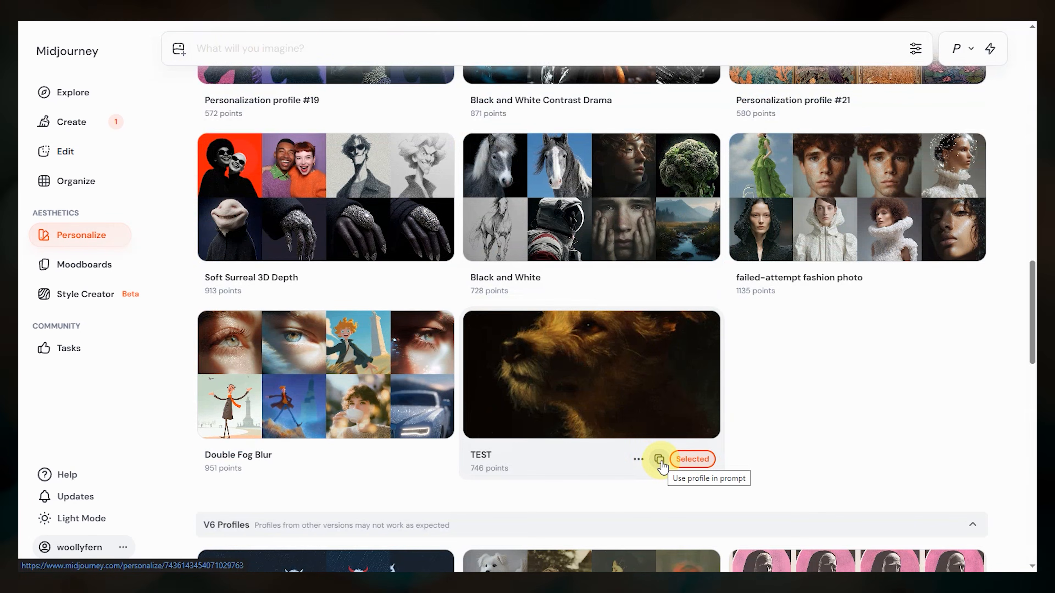
left_click(660, 462)
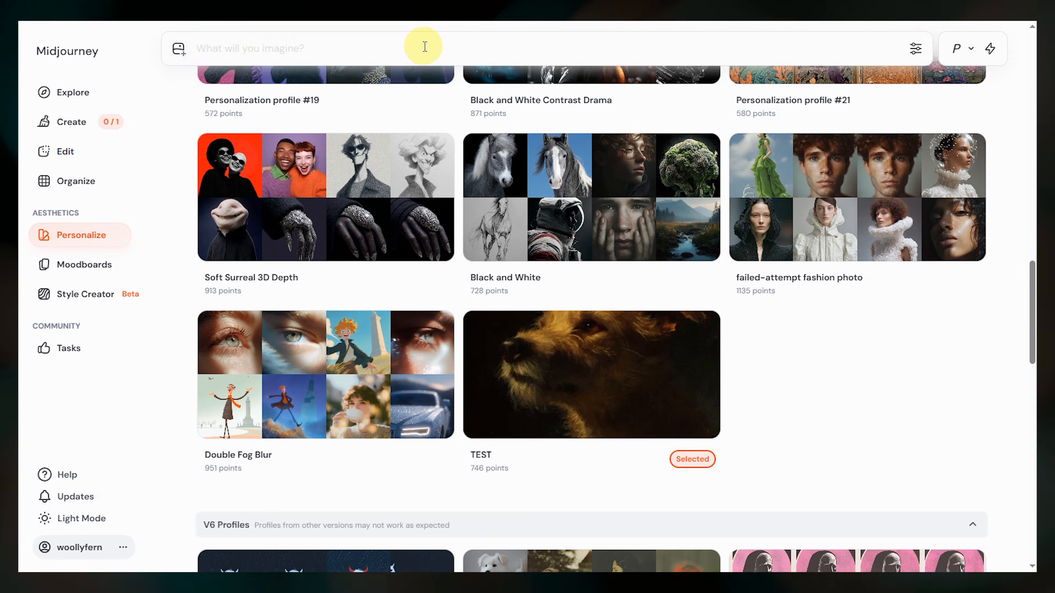
left_click(87, 125)
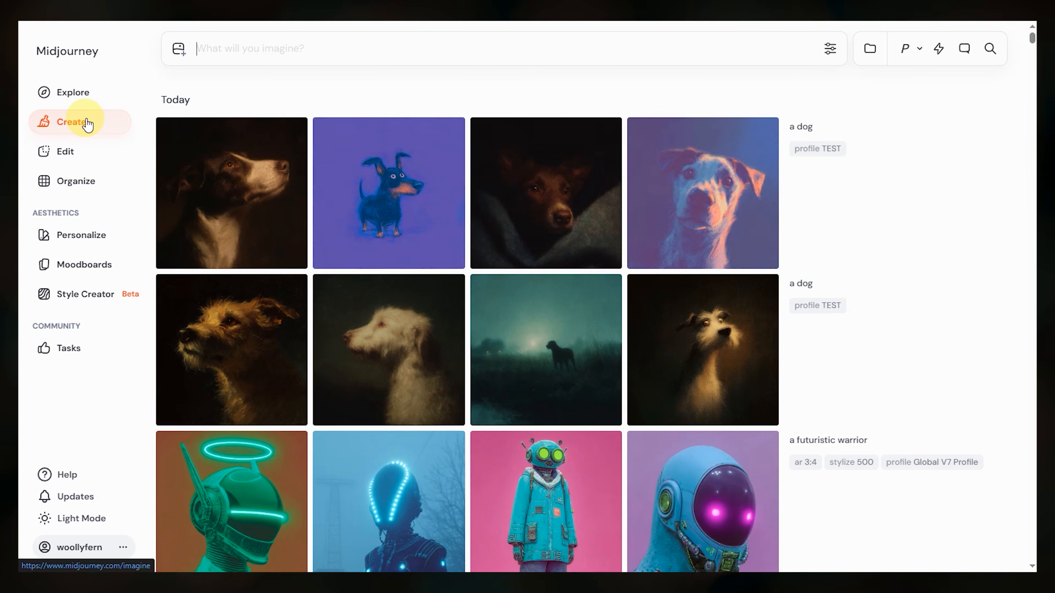
mouse_move(671, 203)
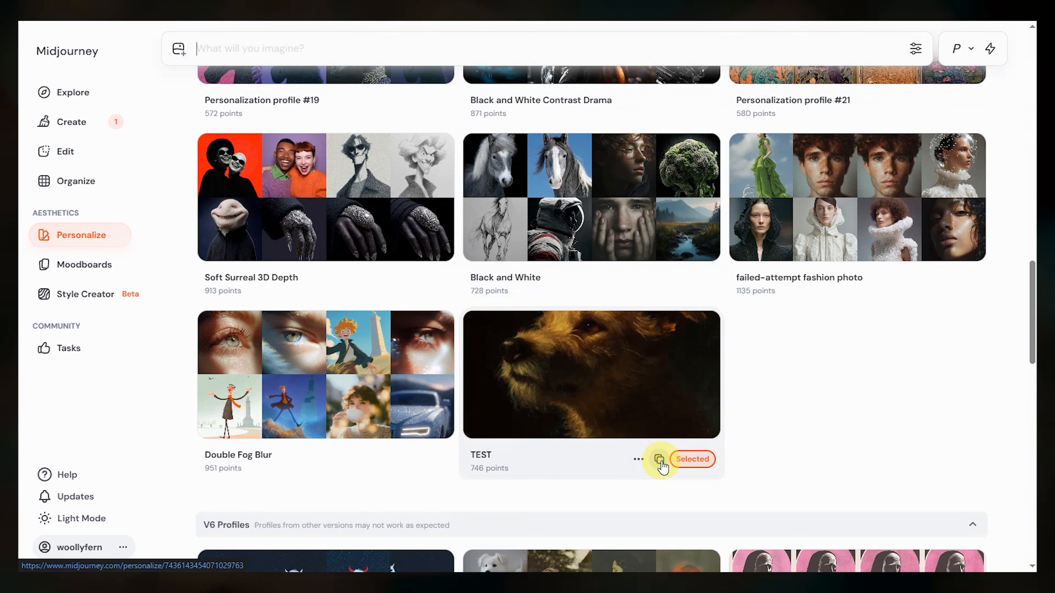
Copy the updated TEST profile into a prompt and check the TEST entry in the Create page's personalization list
left_click(660, 461)
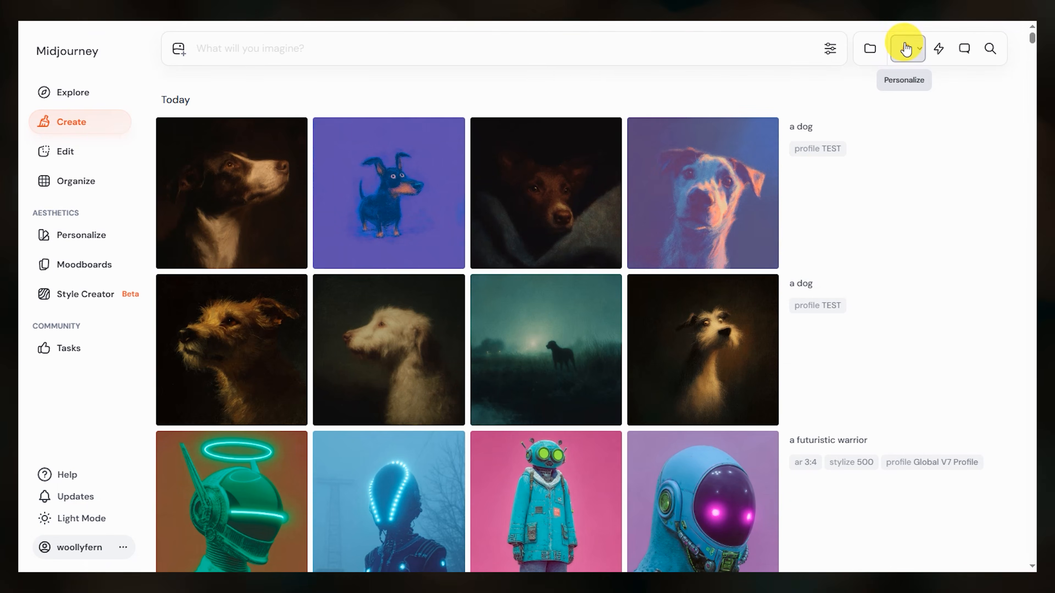
left_click(921, 52)
scroll(814, 291, "down", 5)
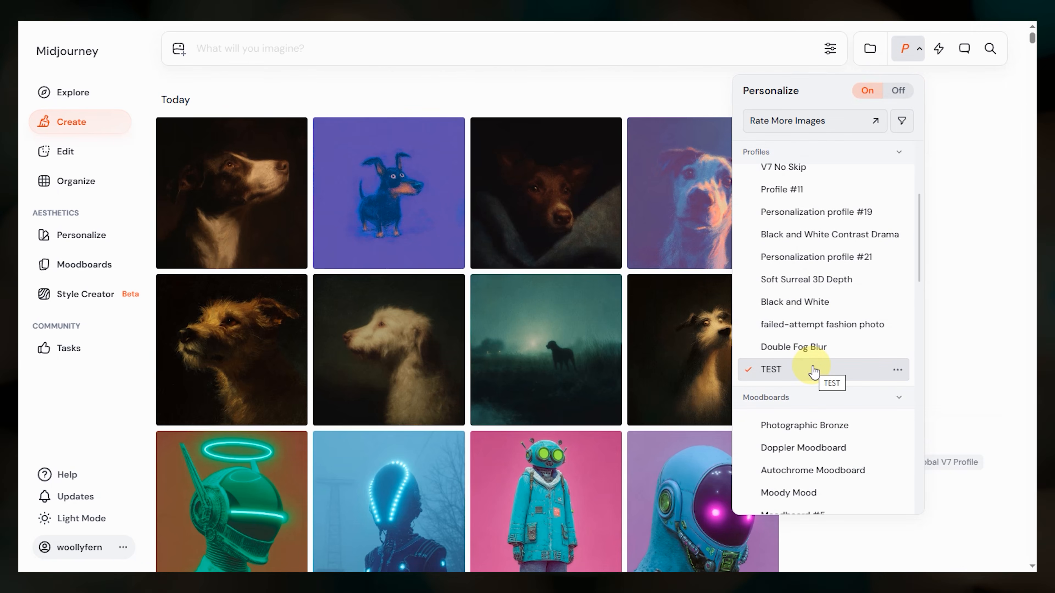
left_click(951, 332)
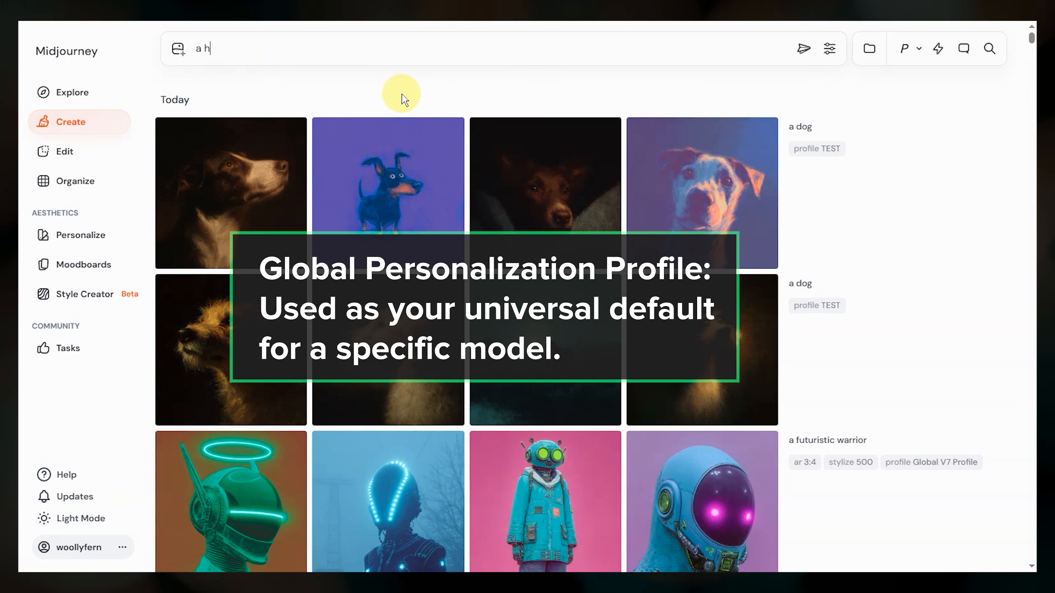
Generate images from the prompt "a house on a hill --p" using the default global profile
type("se on a hill --p")
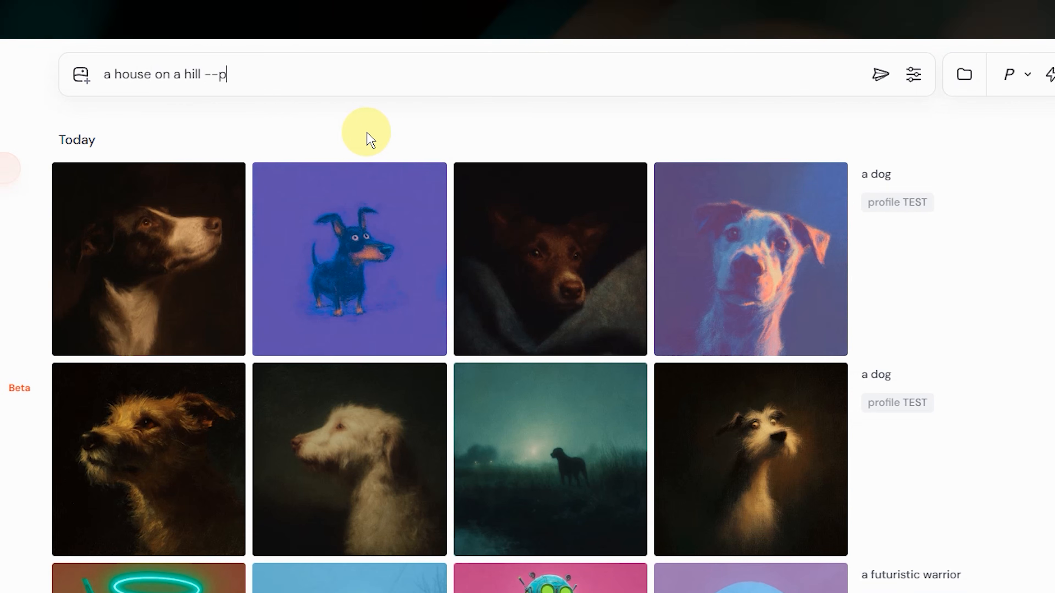
key("Return")
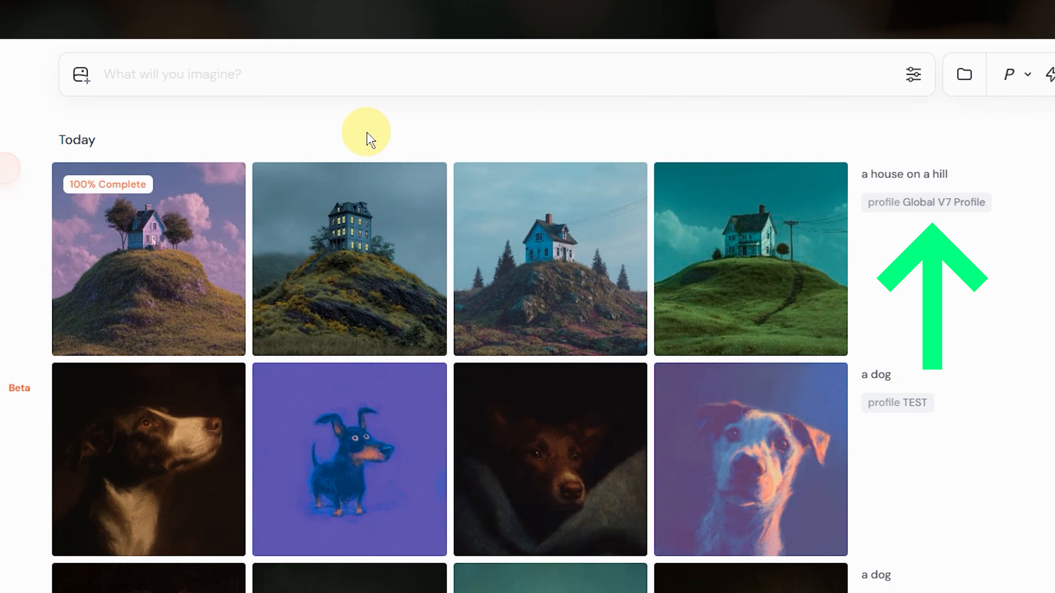
Compose the prompt "a house on a hill" with the TEST code --p 8gaywvx from the dog job, and browse the personalization profiles
type("a house on a hill")
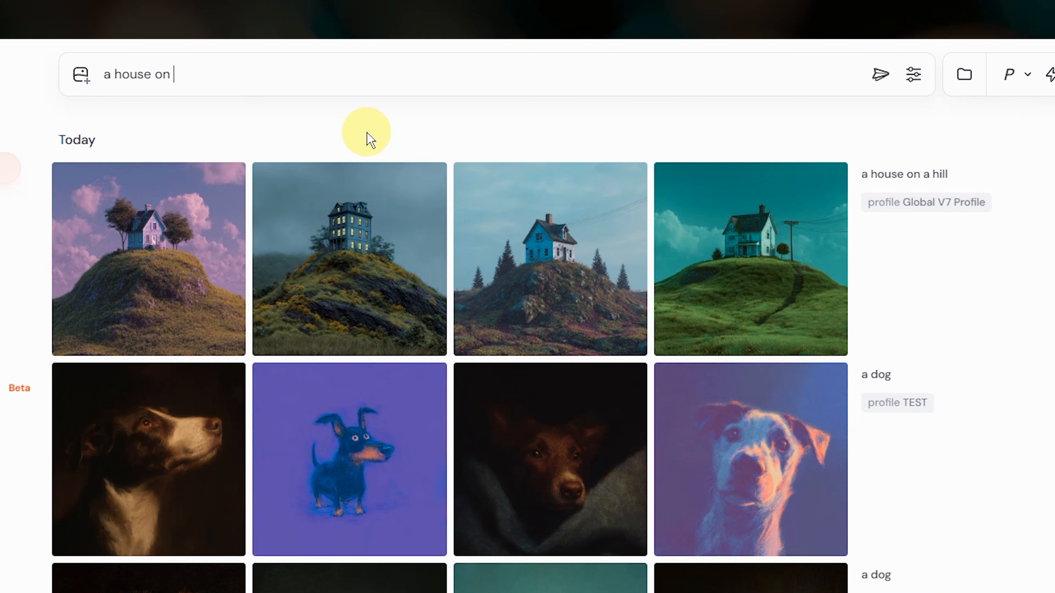
left_click(899, 403)
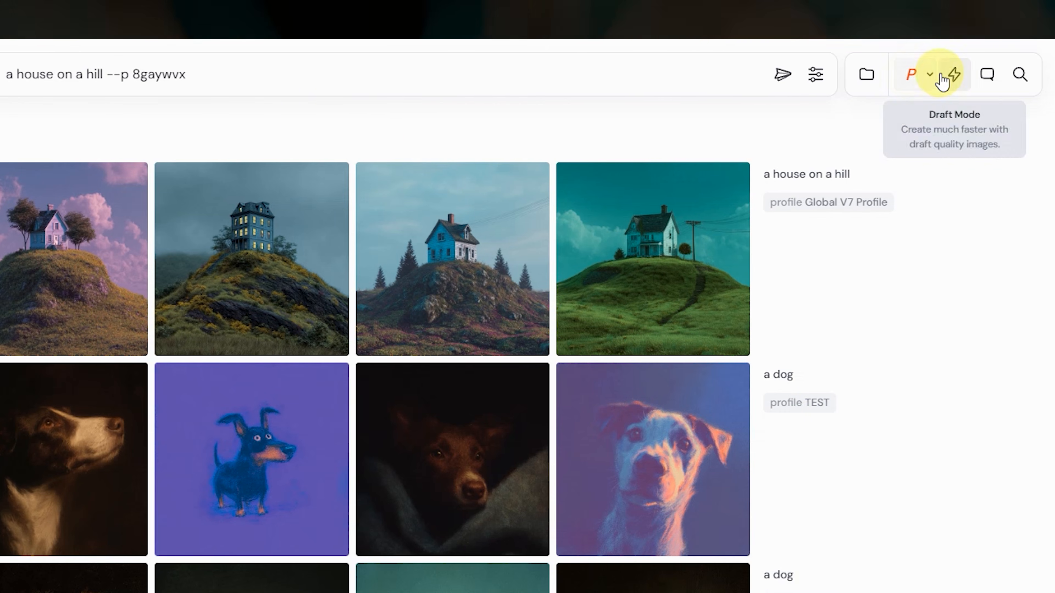
left_click(930, 77)
scroll(822, 415, "down", 5)
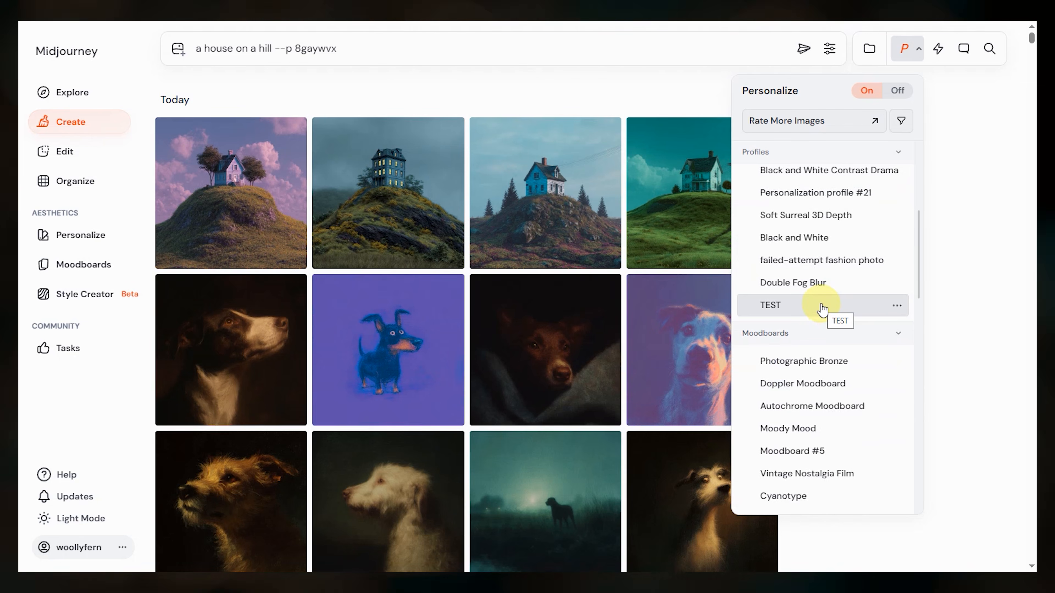
scroll(820, 306, "up", 5)
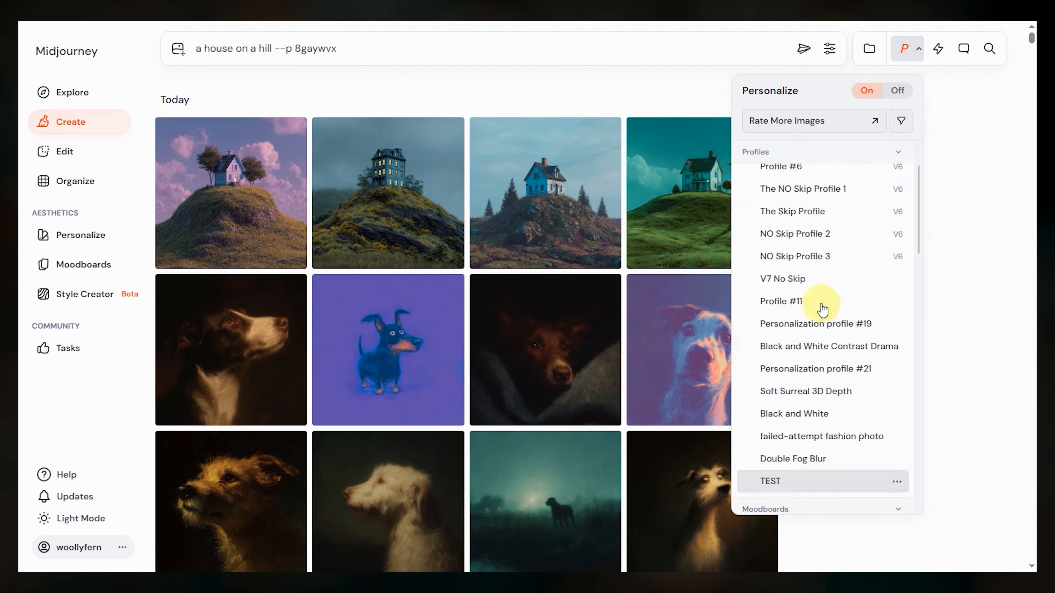
left_click(920, 58)
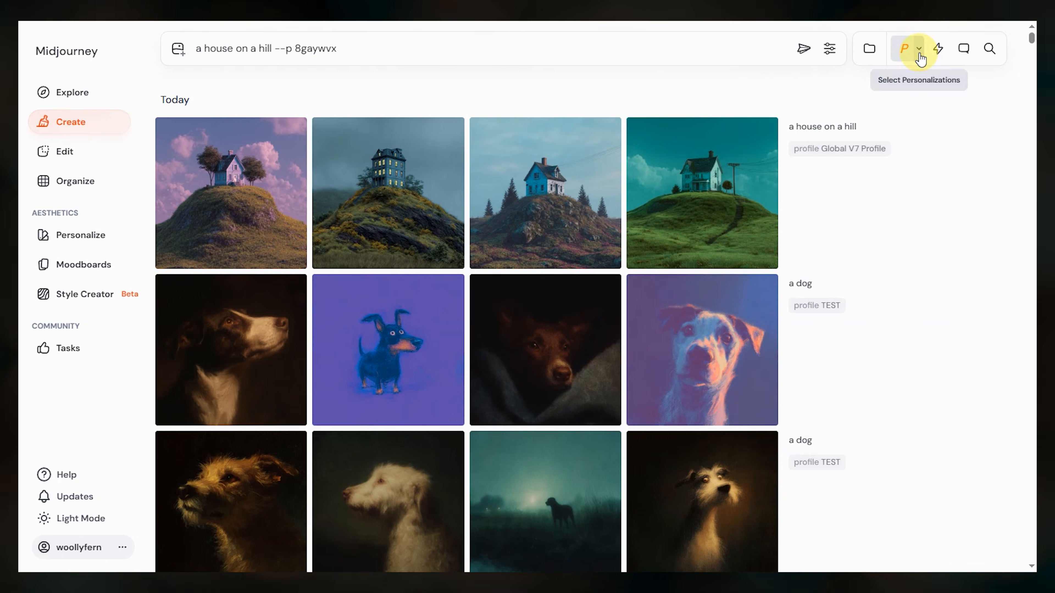
Open the liked images in the Explore gallery
left_click(98, 98)
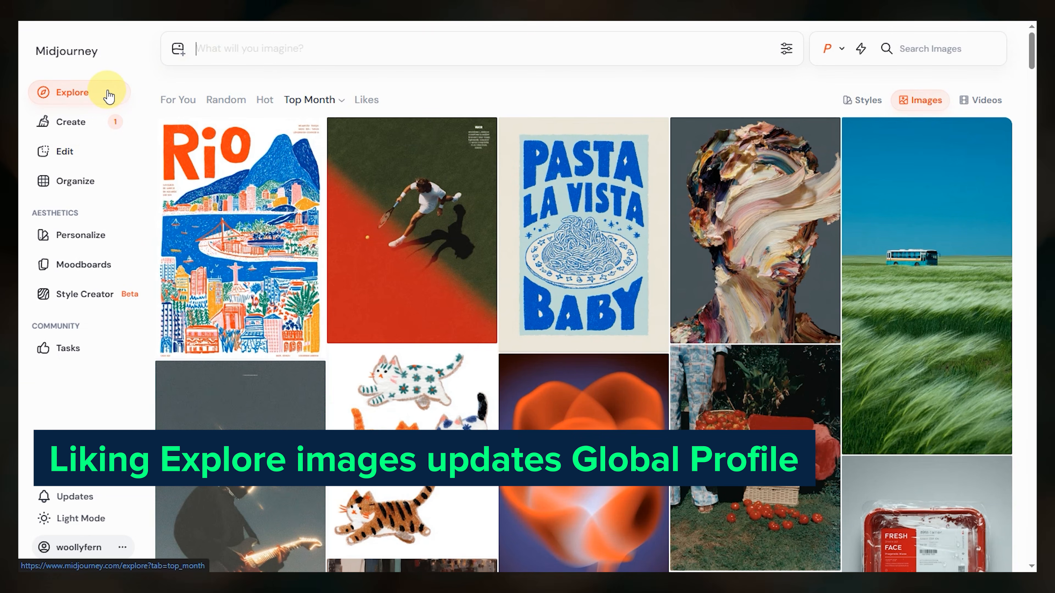
left_click(362, 100)
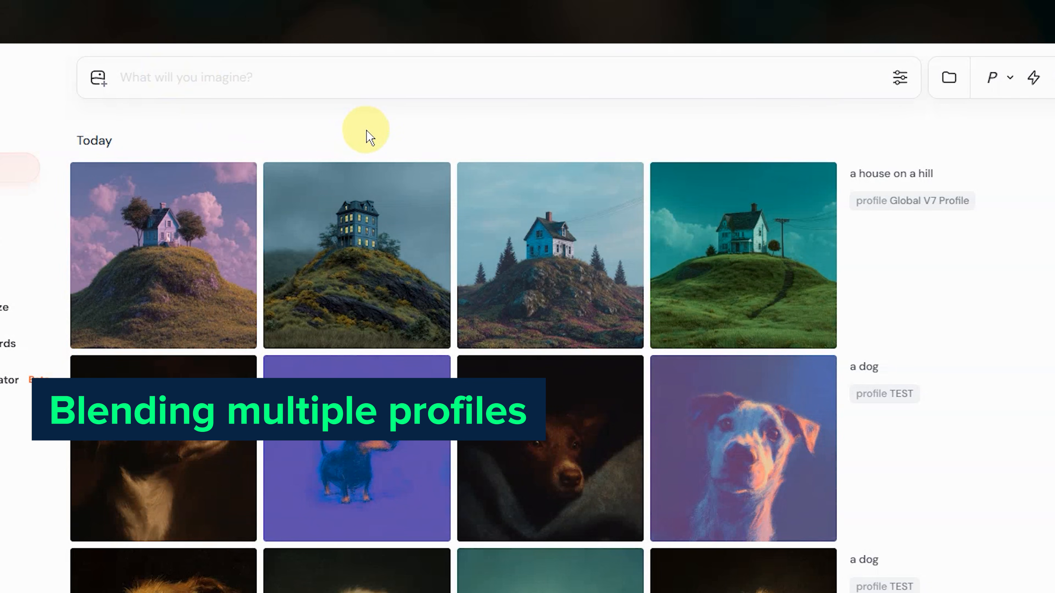
Generate images blending two profiles with the prompt "a smiling shopkeeper --p 7odm73x 8gaywvx"
type("a smiling shopkeeper --p 7odm73x 8gaywvx")
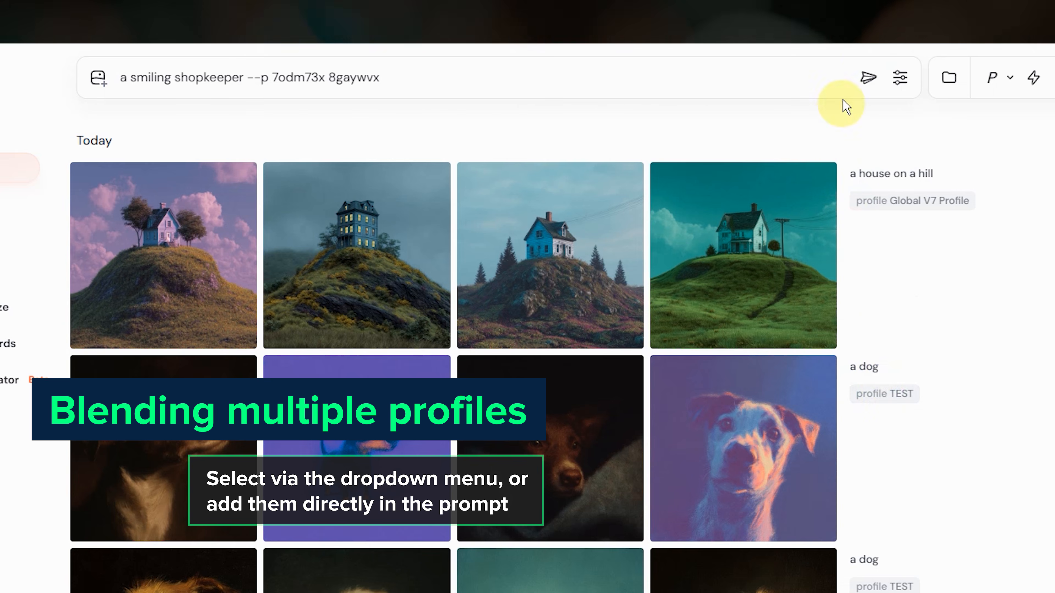
left_click(865, 88)
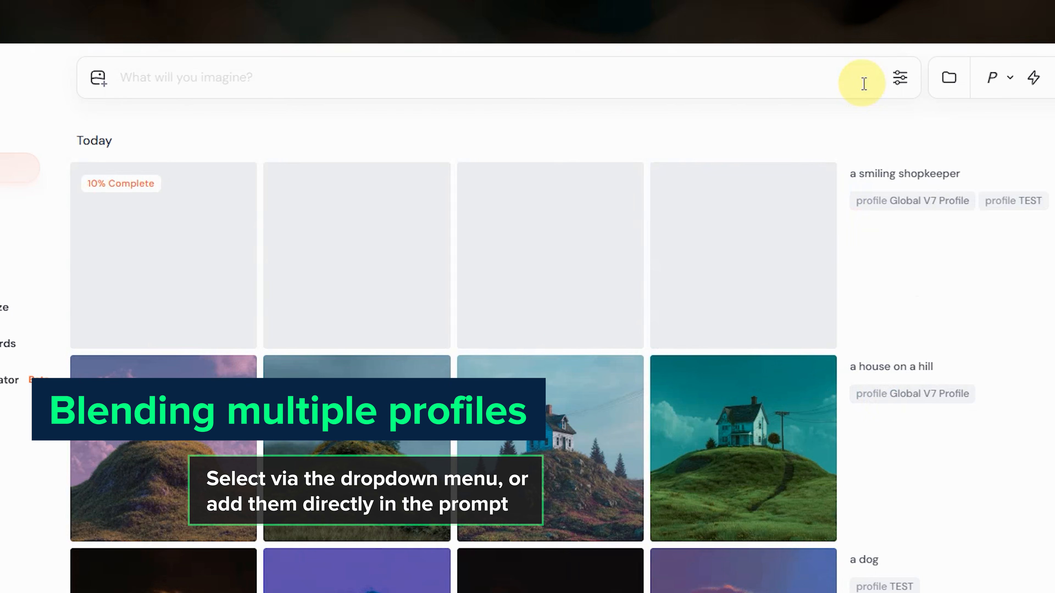